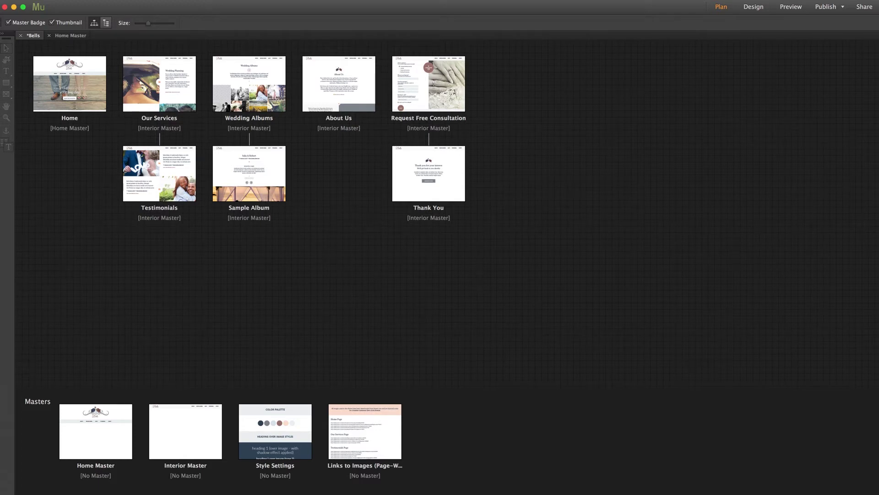
# Step: Open the Home Master and scroll down to its footer with the 2016 copyright notice
pyautogui.doubleClick(103, 442)
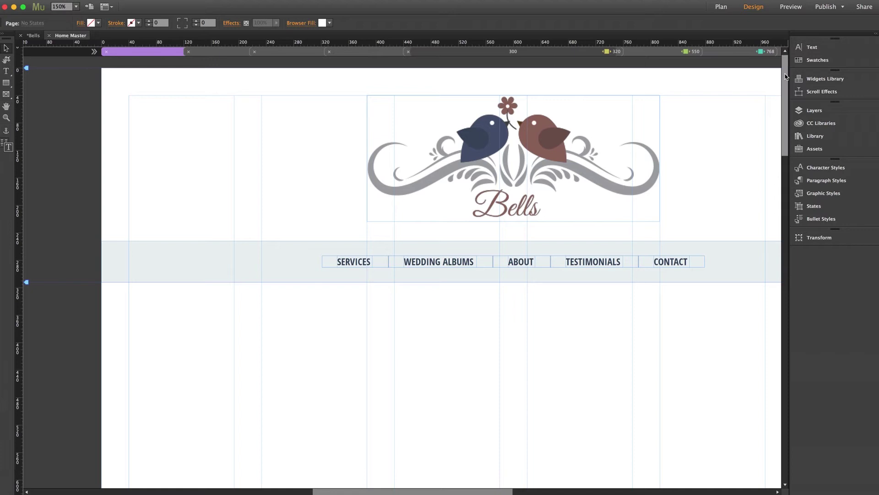
pyautogui.moveTo(786, 77); pyautogui.dragTo(784, 453)
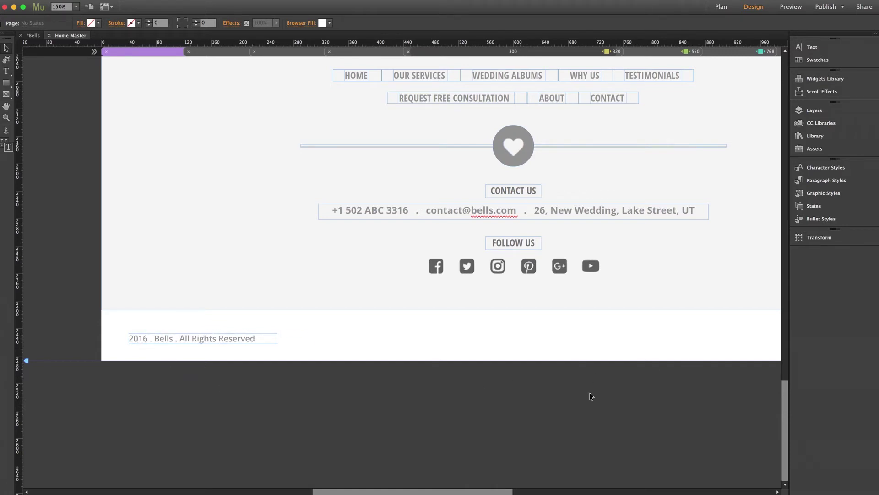
# Step: Place the Dynamic Copyright widget from the Library panel onto the Home Master page
pyautogui.moveTo(785, 404); pyautogui.dragTo(786, 335)
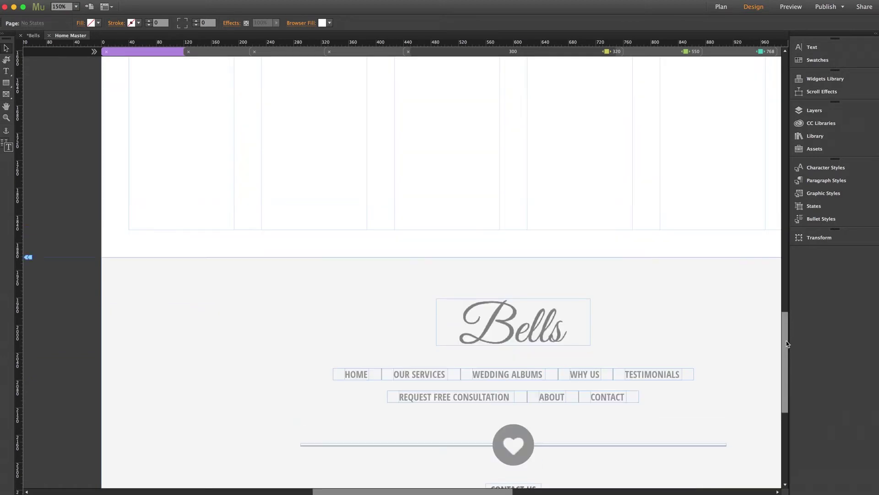
pyautogui.click(819, 135)
pyautogui.moveTo(680, 191); pyautogui.dragTo(288, 182)
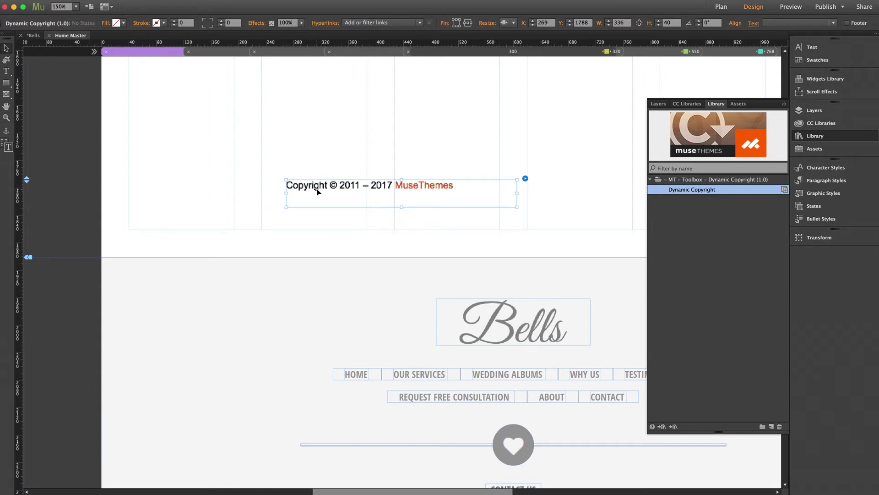
pyautogui.click(809, 136)
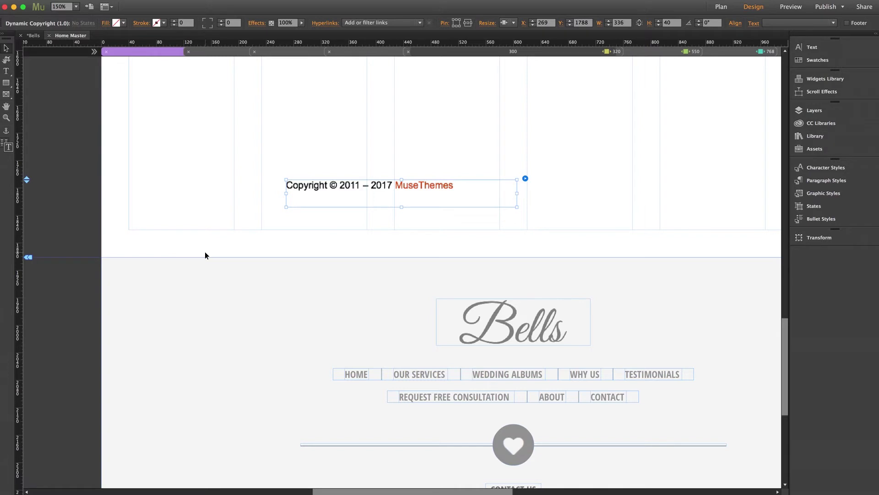
# Step: Delete the old 2016 Bells rights line and move the copyright widget into the footer
pyautogui.scroll(-10, 204, 276)
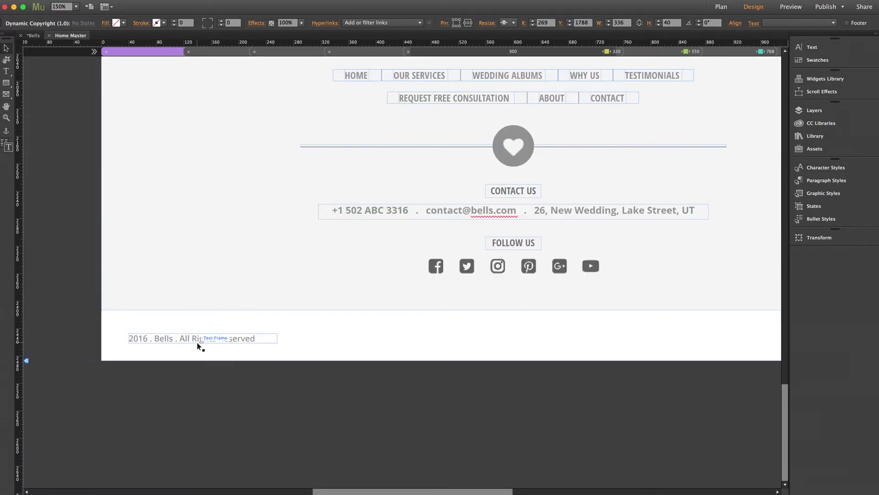
pyautogui.press('Delete')
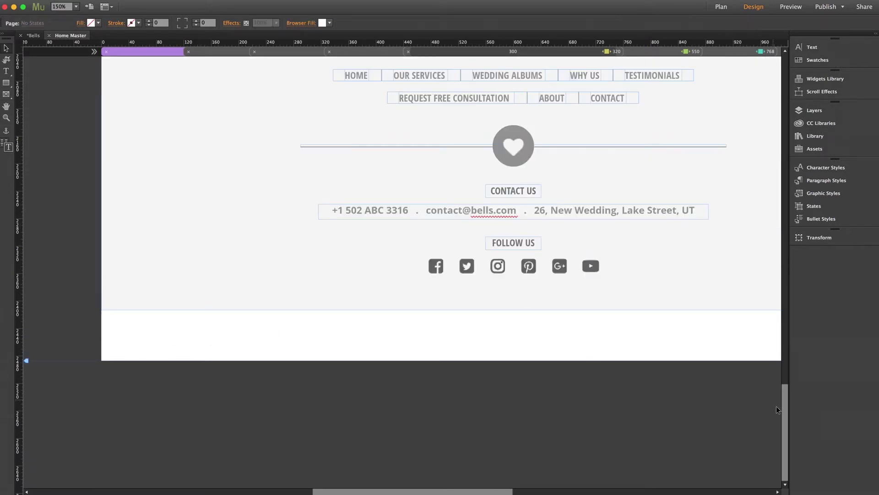
pyautogui.moveTo(785, 414); pyautogui.dragTo(787, 356)
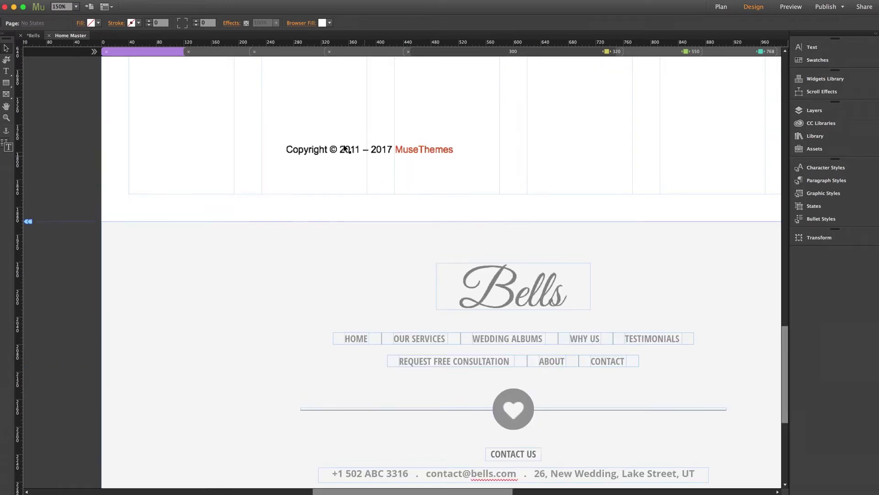
pyautogui.click(346, 149)
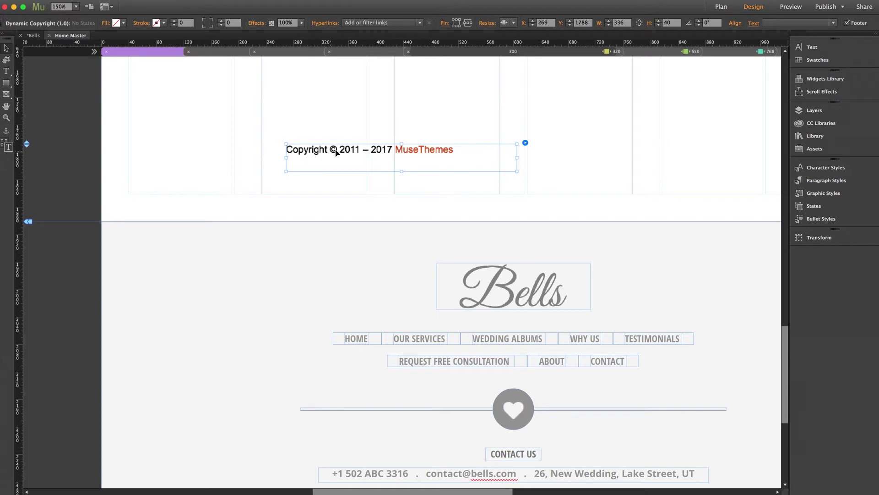
pyautogui.moveTo(337, 153); pyautogui.dragTo(190, 330)
pyautogui.scroll(-5, 106, 379)
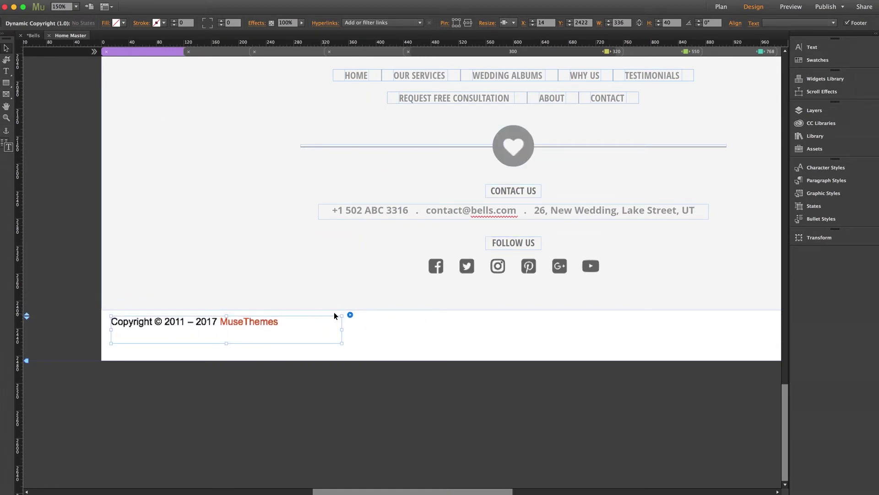
# Step: Disable Enable Start Year so it reads 'Copyright © 2017 MuseThemes', URL Target Same Window
pyautogui.click(350, 315)
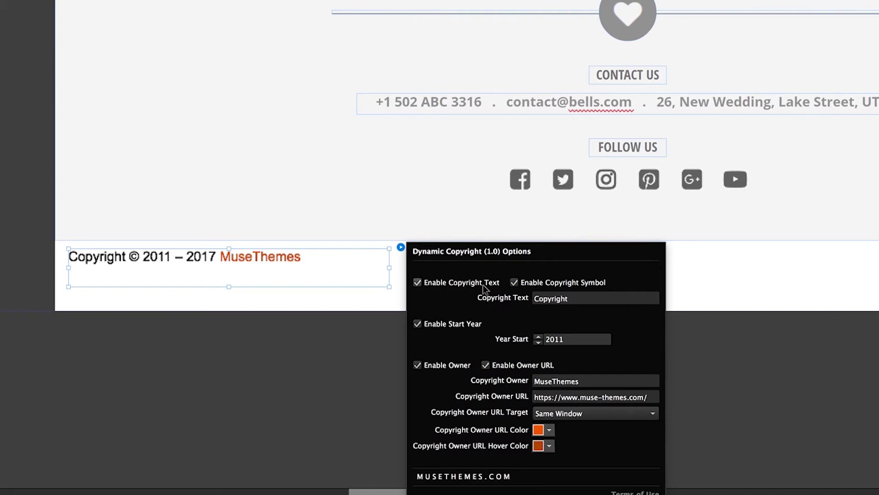
pyautogui.click(417, 283)
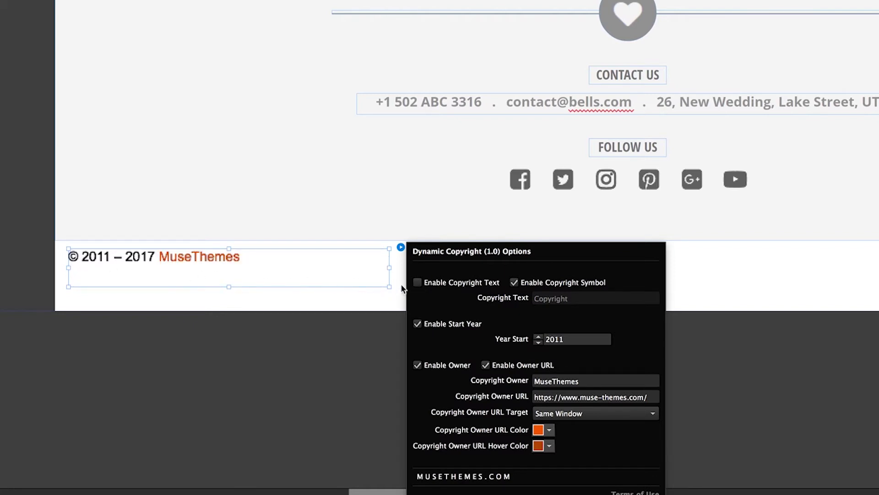
pyautogui.click(418, 283)
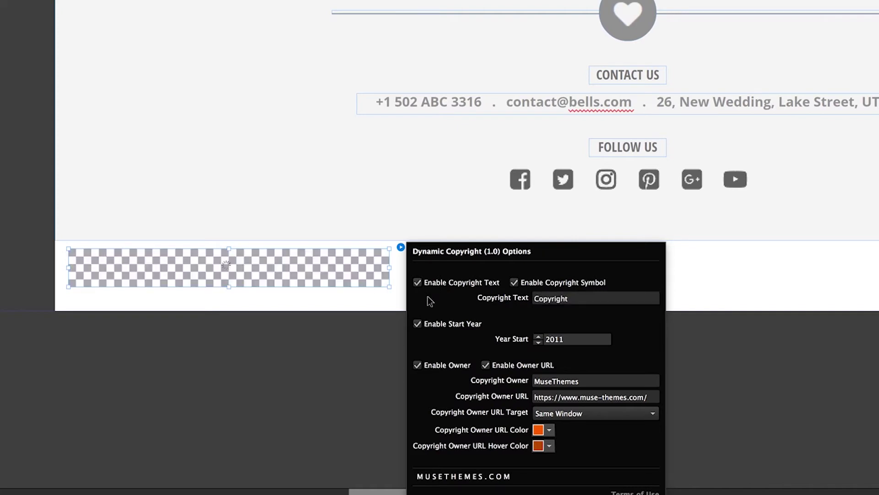
pyautogui.doubleClick(571, 298)
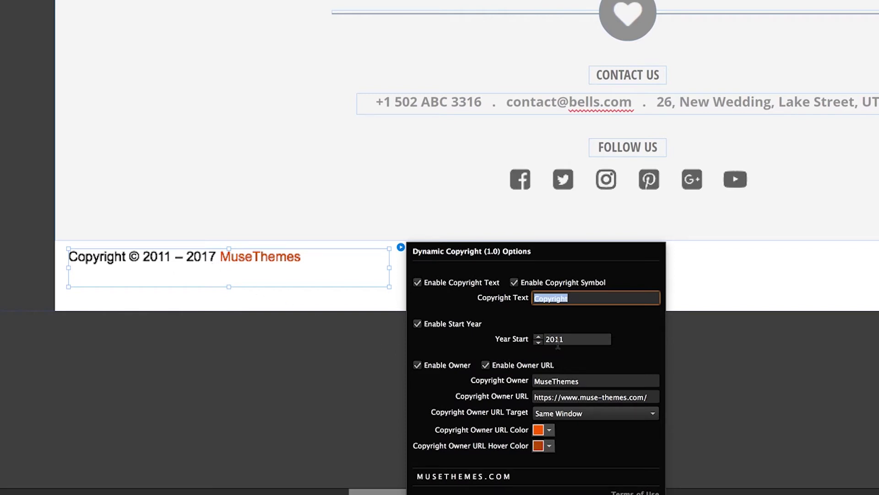
pyautogui.click(417, 324)
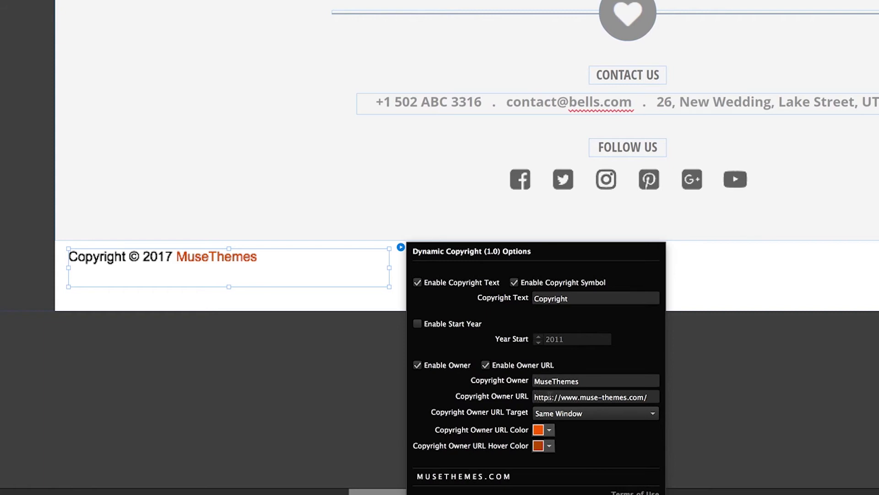
pyautogui.click(557, 414)
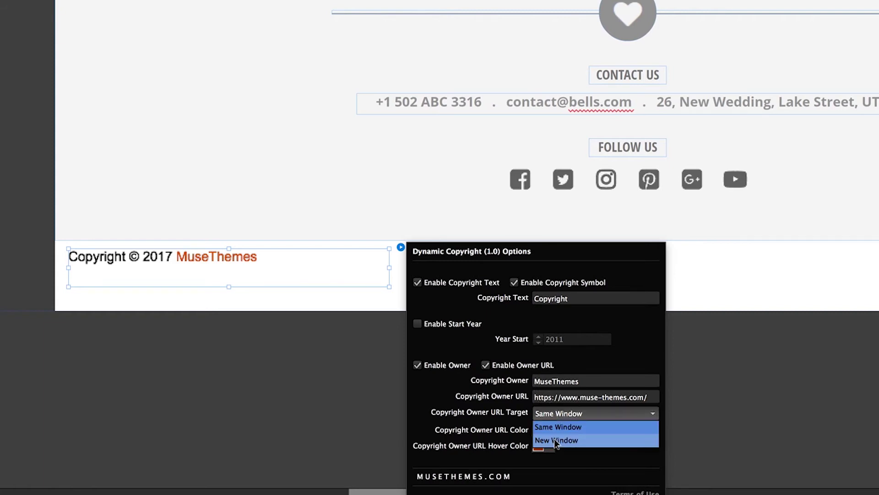
pyautogui.click(563, 416)
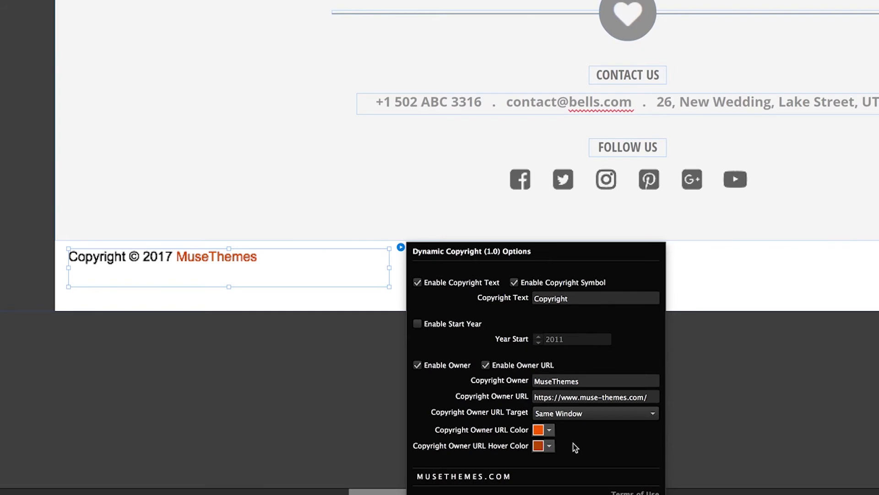
# Step: Preview the Home page in the browser and test the footer's MuseThemes link
pyautogui.click(199, 0)
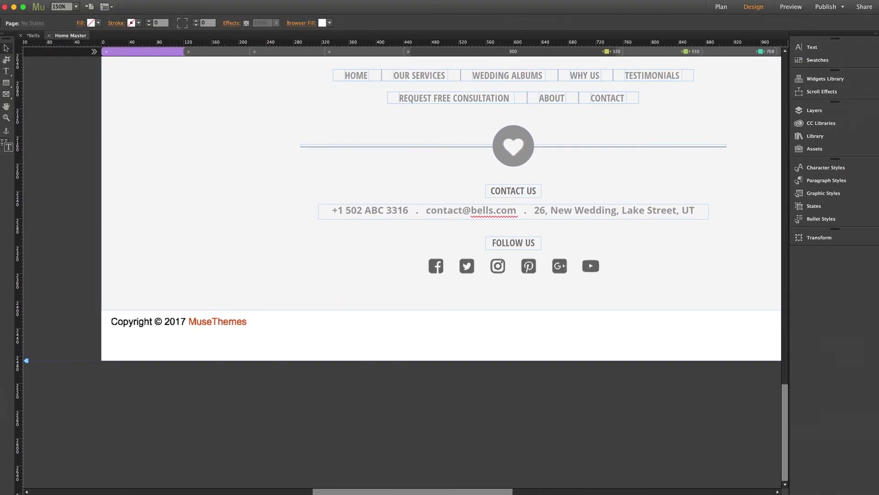
pyautogui.click(87, 0)
pyautogui.click(119, 165)
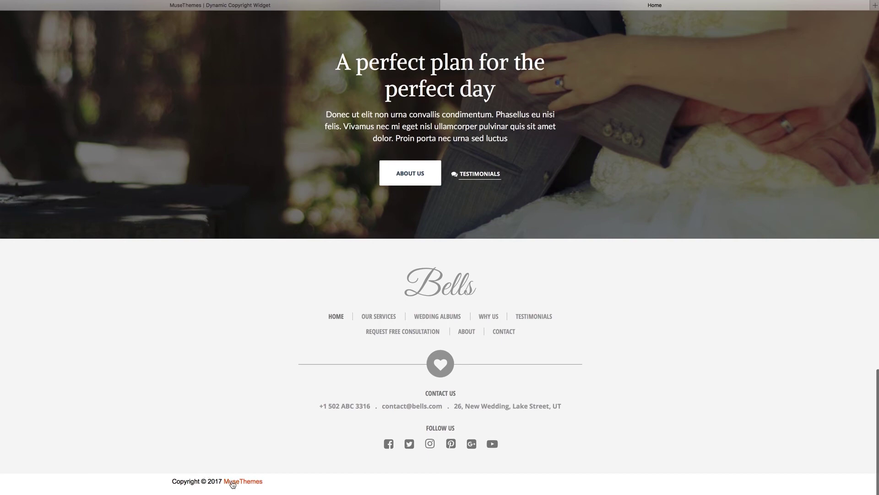
pyautogui.click(247, 484)
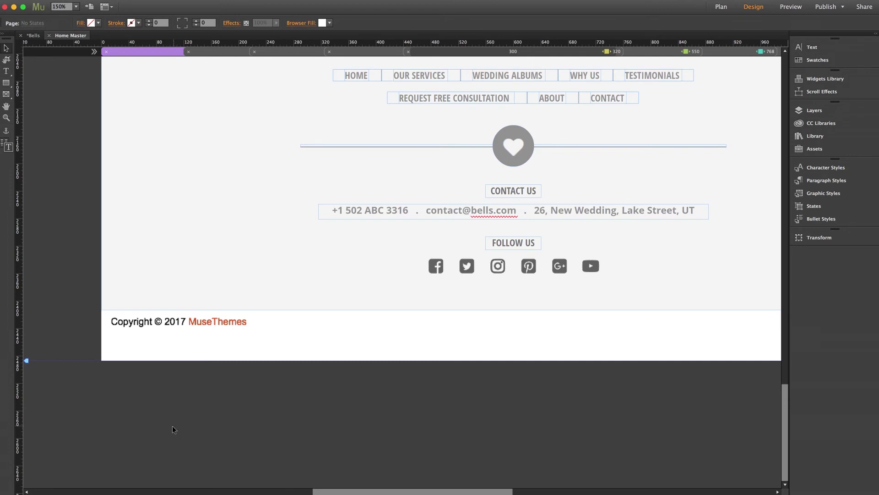
# Step: Style the footer copyright text in Open Sans Semi Bold with a grey colour swatch
pyautogui.click(174, 327)
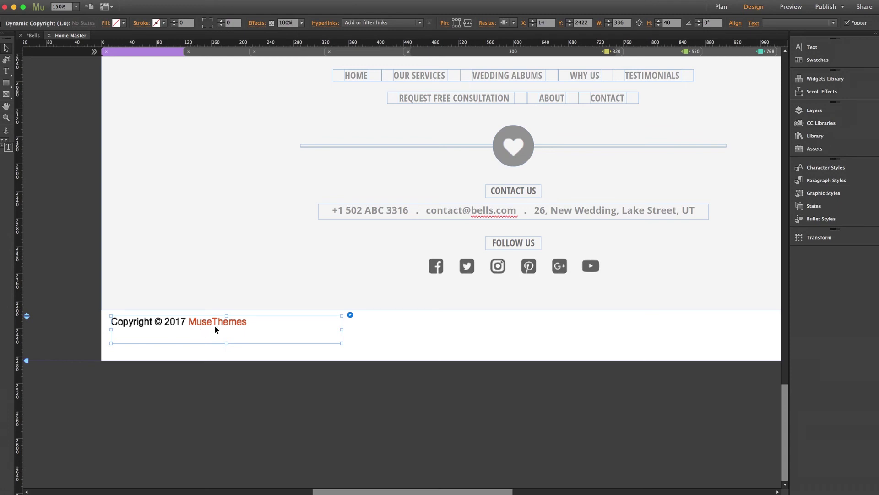
pyautogui.click(809, 49)
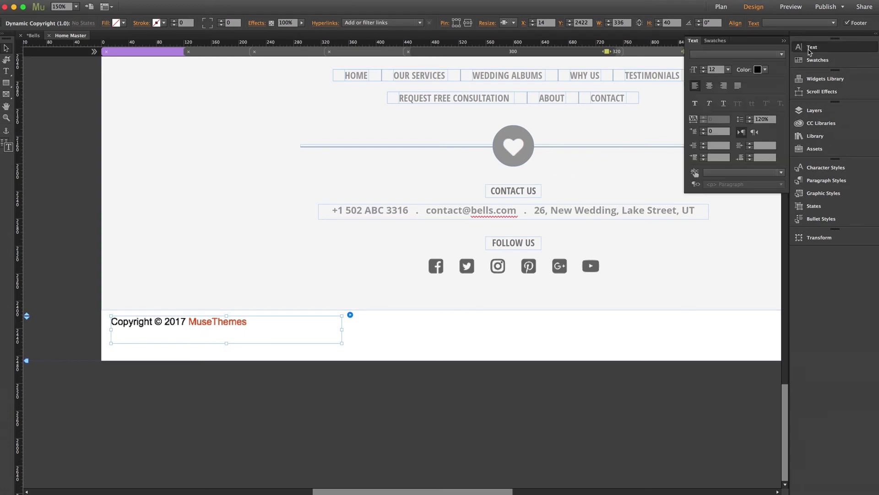
pyautogui.click(755, 53)
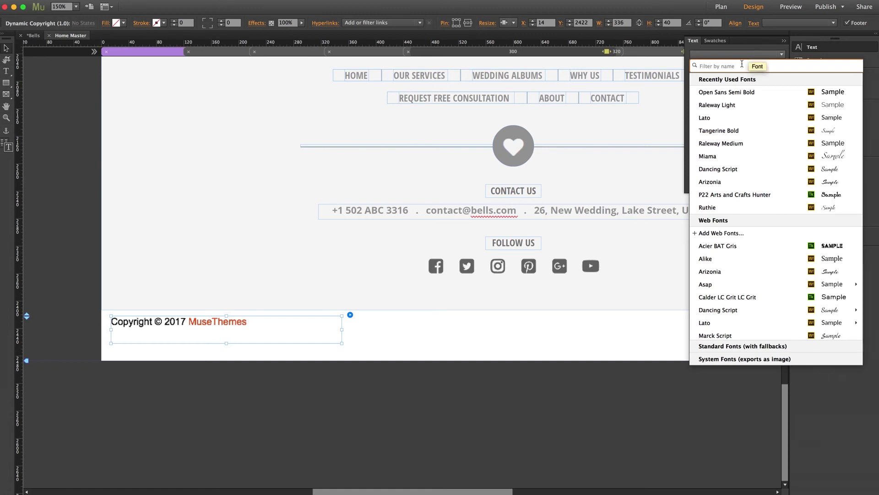
pyautogui.click(733, 92)
pyautogui.click(766, 69)
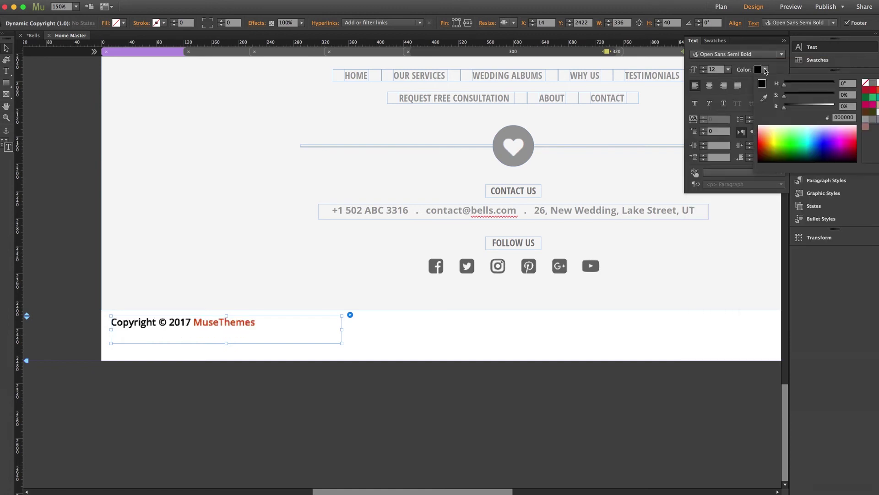
pyautogui.click(866, 119)
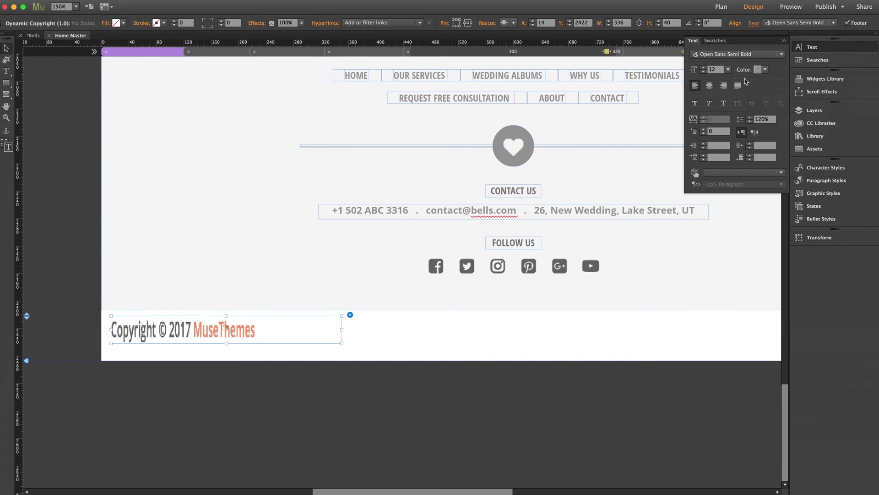
pyautogui.click(811, 47)
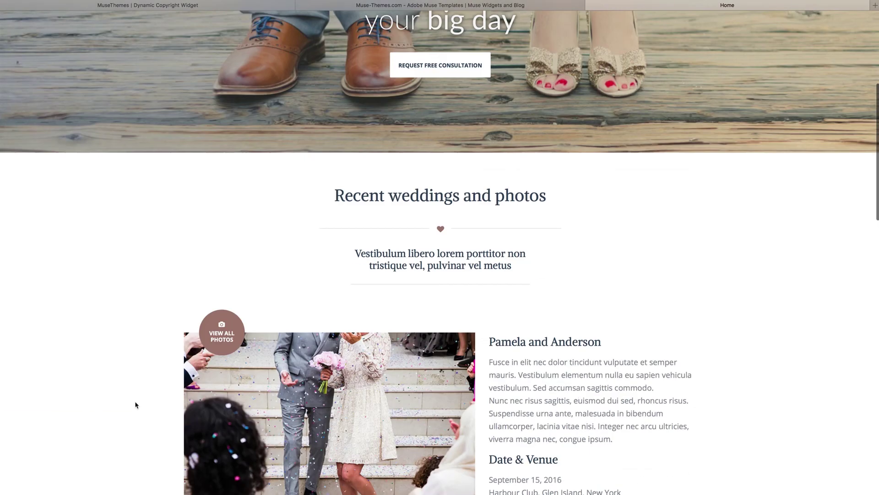
pyautogui.scroll(-2, 136, 404)
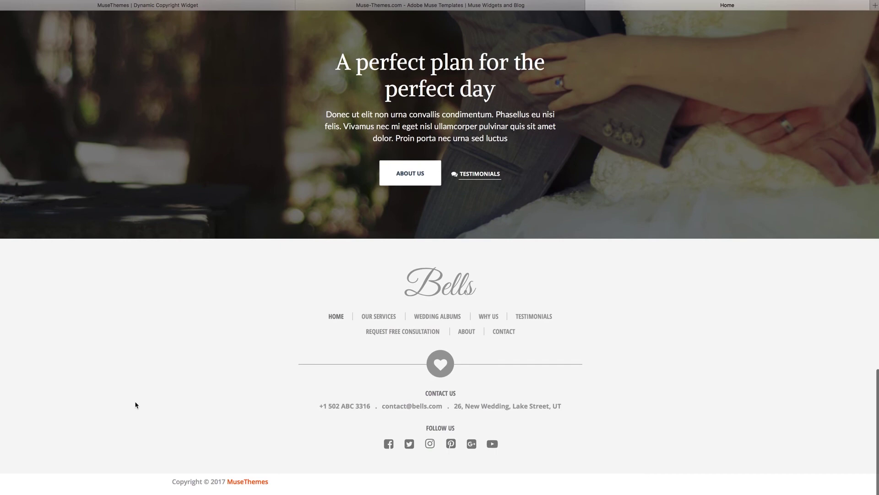